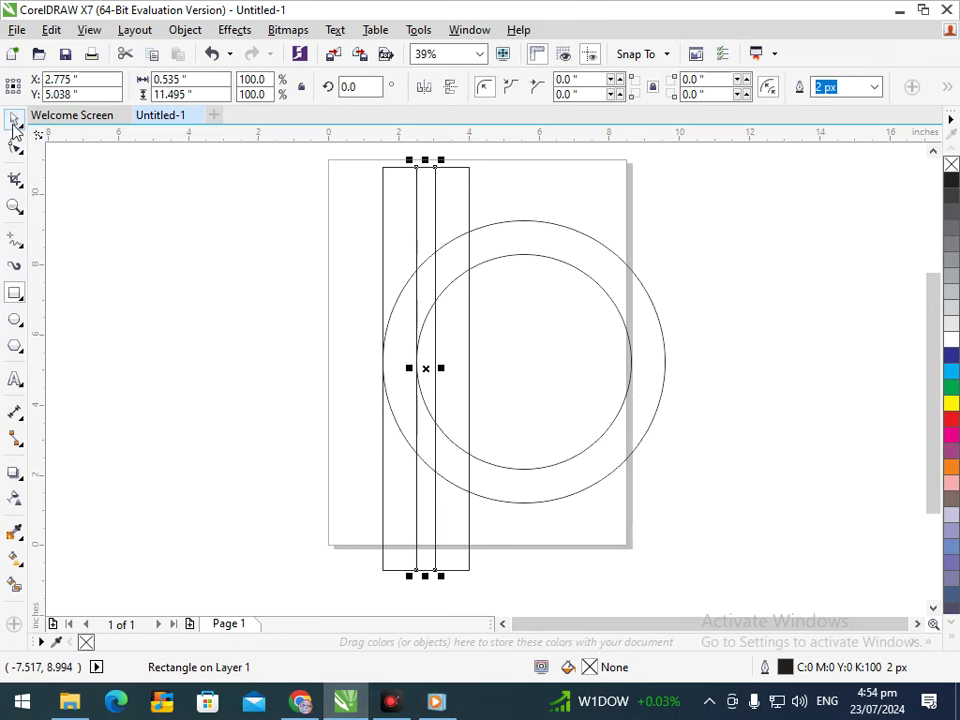
Scale both concentric circles down about their shared centre to an outer diameter of about 5.2 inches
left_click(13, 121)
left_click(162, 403)
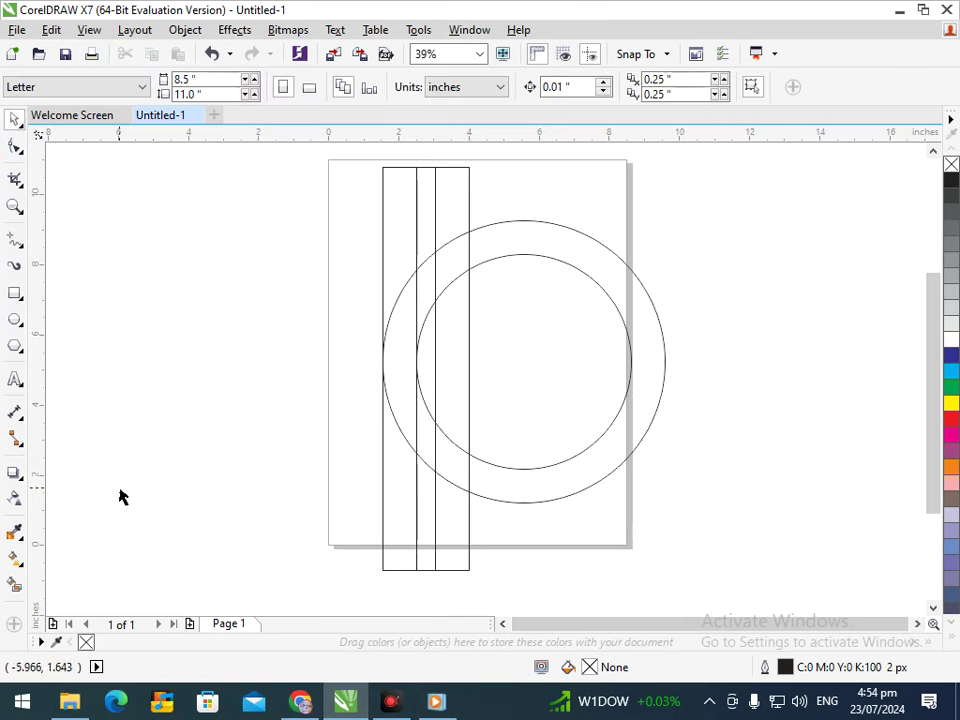
key("ctrl+z")
left_click(629, 528)
left_click_drag(680, 537, 360, 222)
left_click_drag(375, 508, 430, 474)
left_click(497, 497)
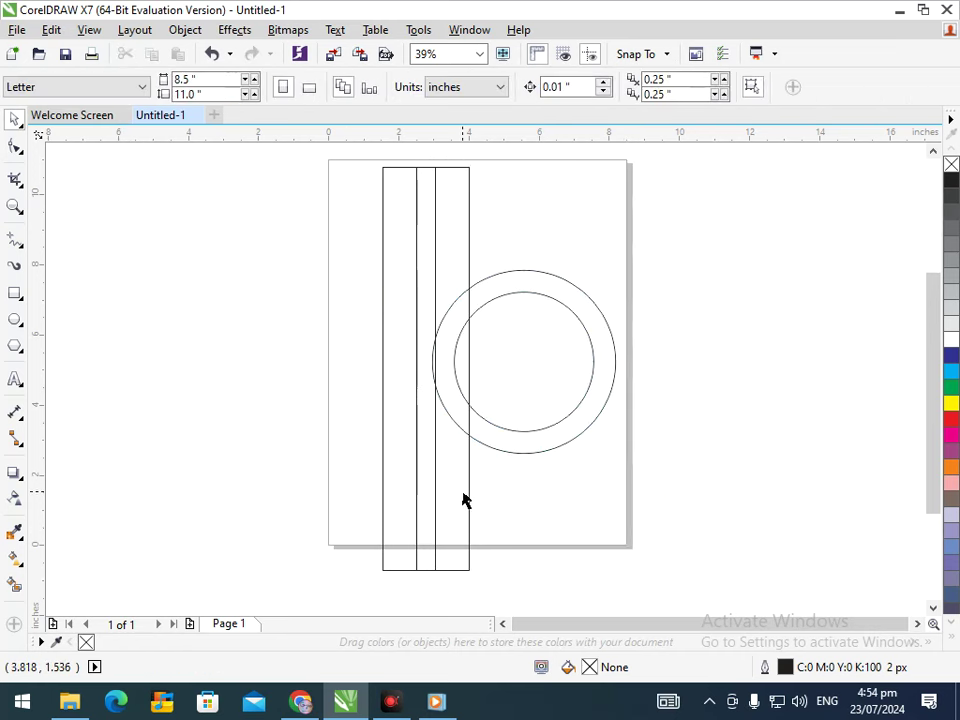
Move the narrow middle strip aside and fit the strip beside it between the left edges of the outer and inner circles
left_click_drag(379, 324, 472, 410)
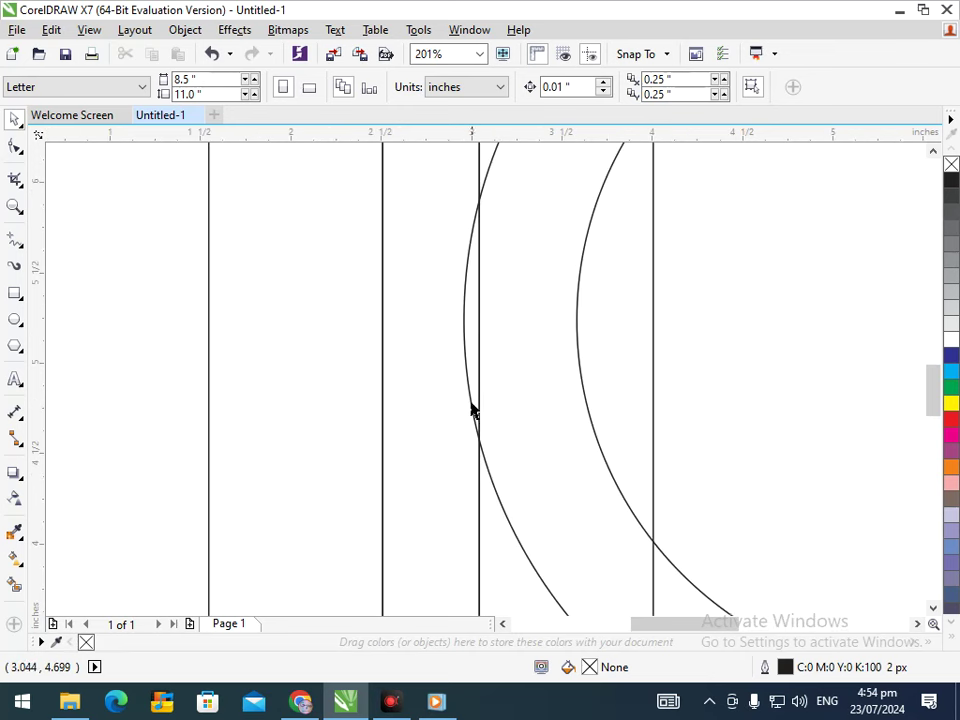
left_click_drag(480, 338, 237, 350)
left_click_drag(481, 347, 464, 333)
left_click_drag(645, 350, 581, 349)
key("F3")
left_click(465, 478)
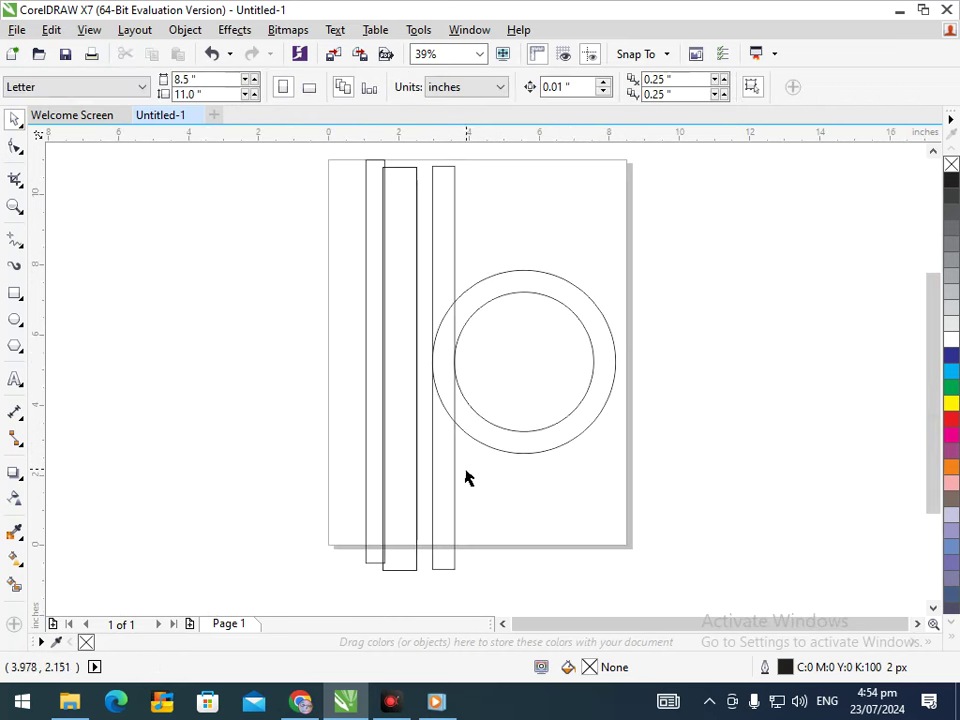
Duplicate the fitted vertical strip beside itself and widen both strips together to about 1.4 inches each
left_click_drag(443, 478, 480, 476)
left_click(564, 514)
left_click(488, 519)
left_click(451, 519, "shift")
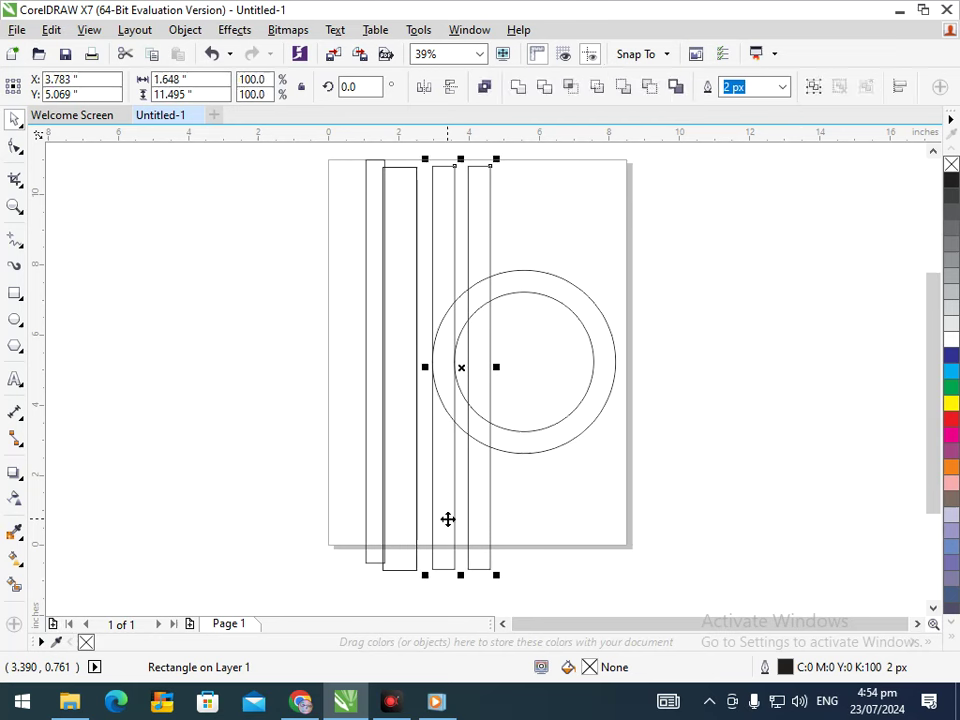
left_click_drag(499, 368, 570, 426)
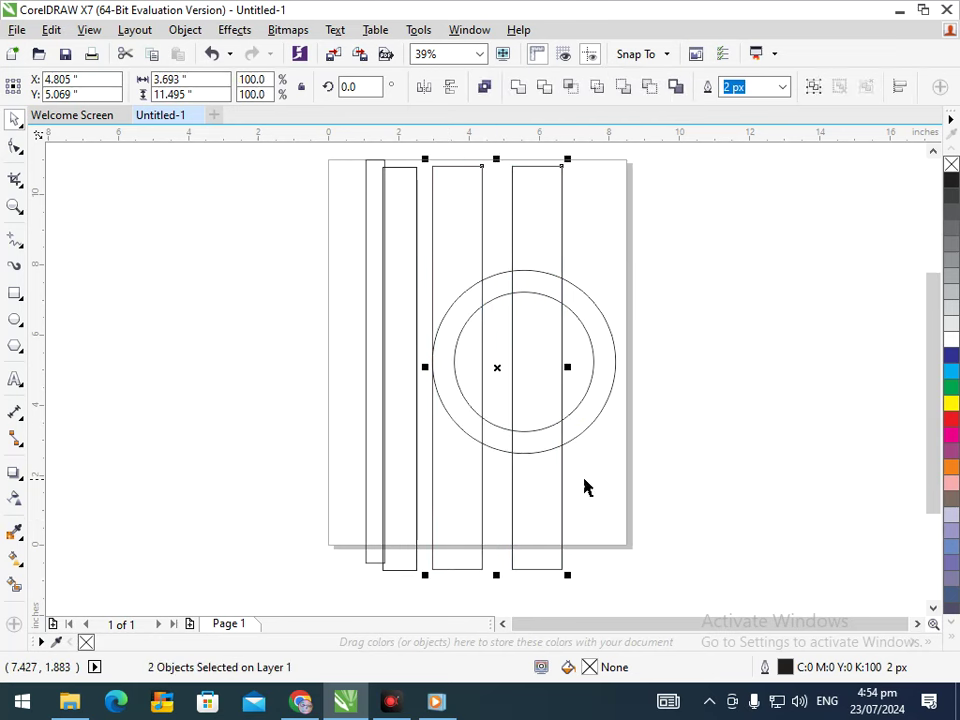
Move the right strip closer to the left one and centre the pair horizontally over the circles
left_click(684, 566)
left_click_drag(521, 568, 510, 568)
key("Left")
key("Left")
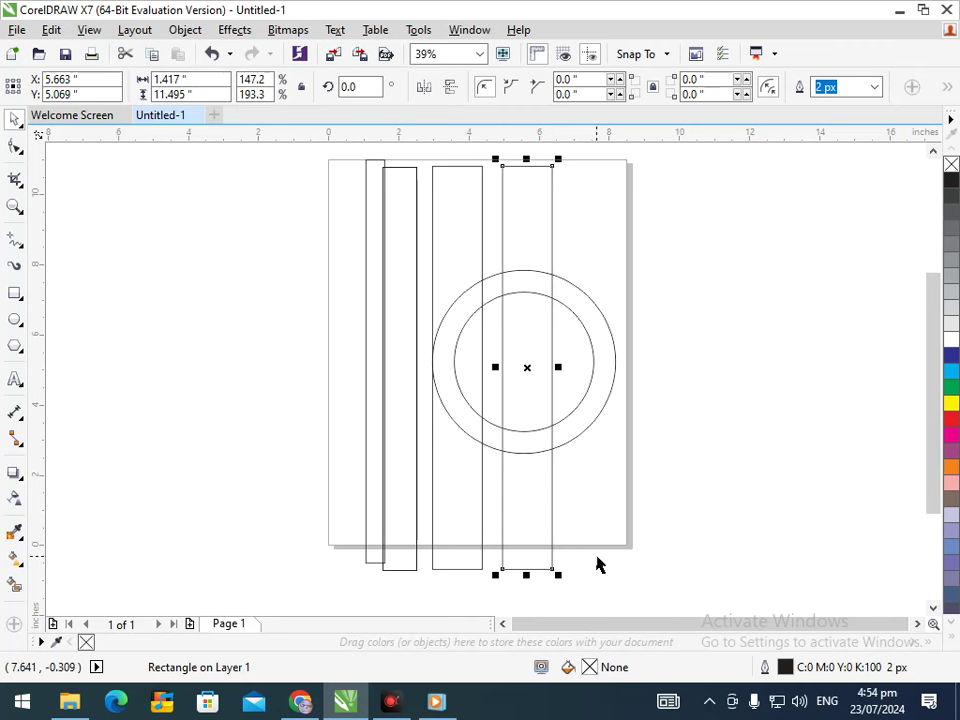
left_click(463, 545, "shift")
left_click_drag(469, 506, 501, 505)
key("Escape")
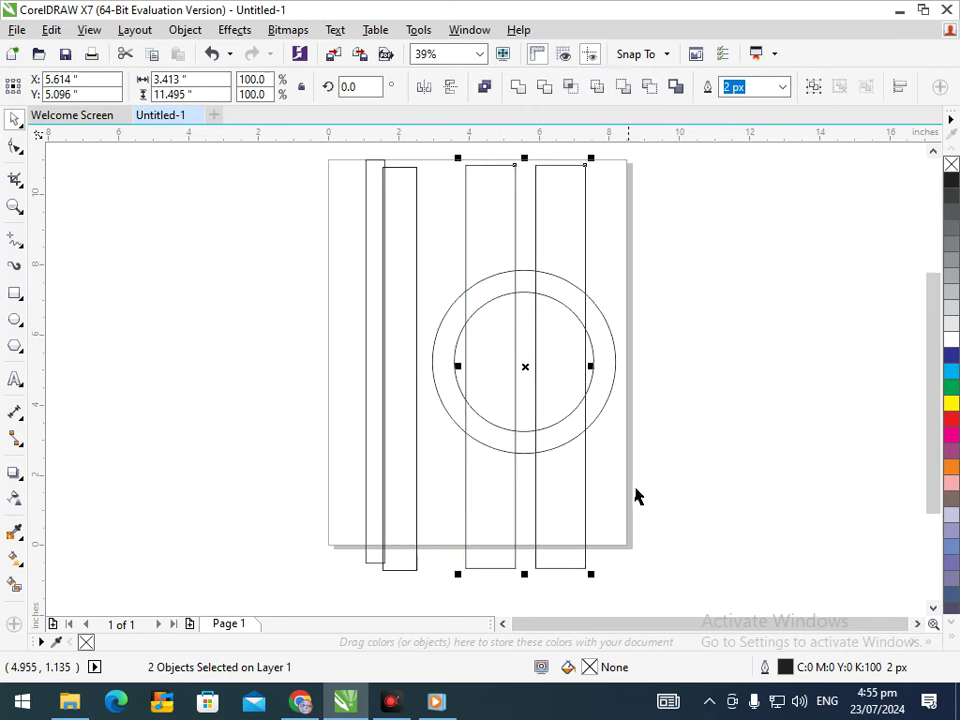
Shift the right strip further left to tighten the gap and narrow both vertical strips together
left_click(656, 480)
left_click(539, 535)
left_click_drag(540, 535, 532, 538)
left_click(495, 535, "shift")
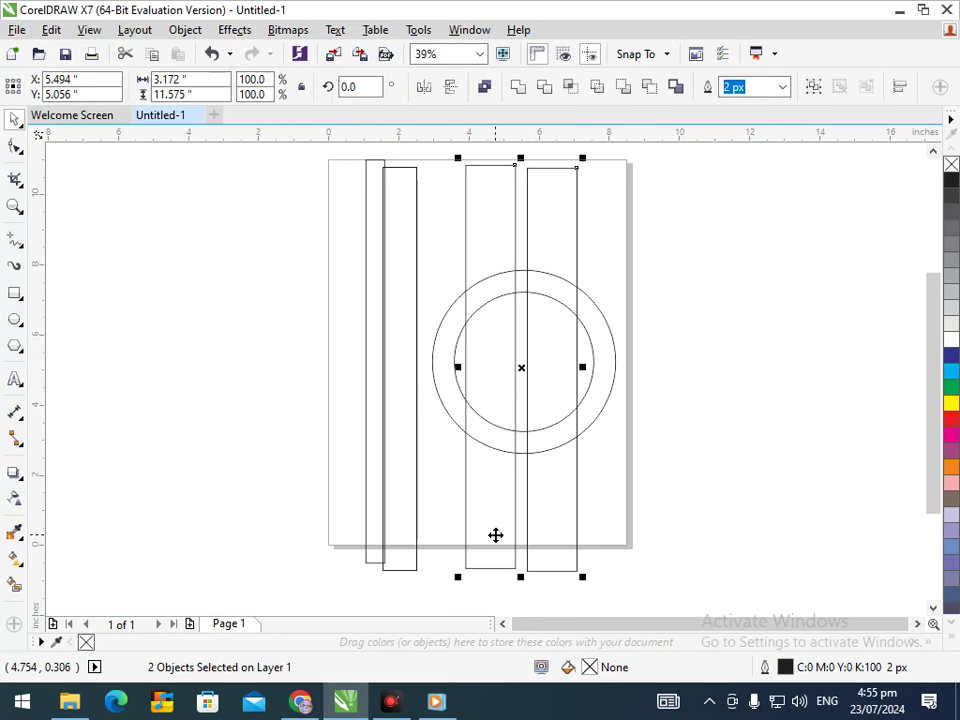
left_click_drag(457, 367, 467, 590)
left_click(662, 510)
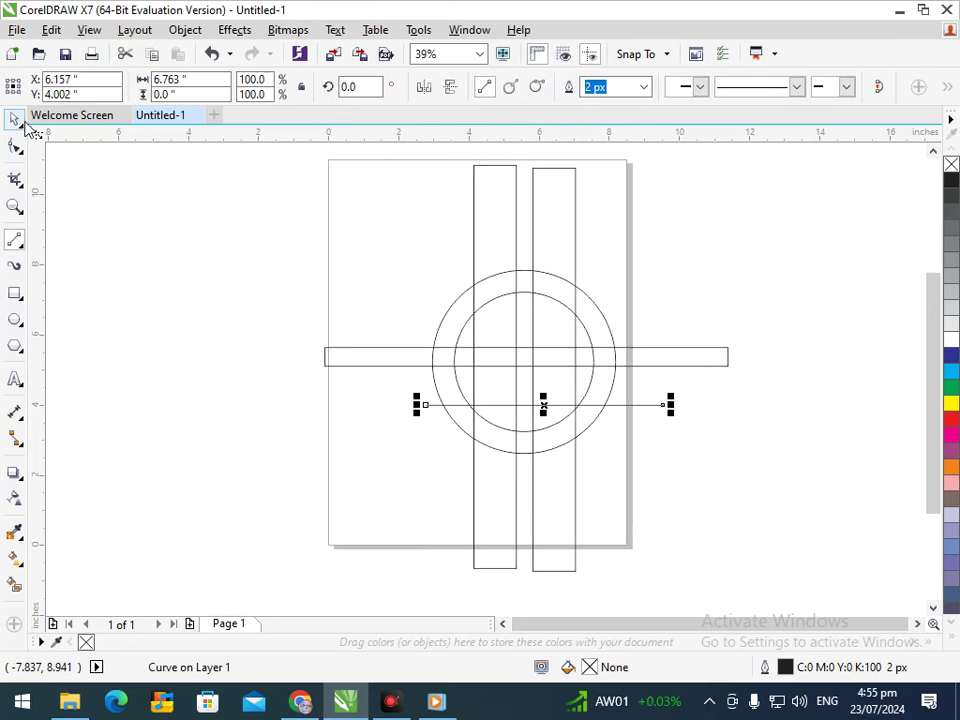
Smart-fill the regions forming the letter P in the right half of the circles with blue-grey (C:40 M:20 Y:0 K:40)
left_click(215, 422)
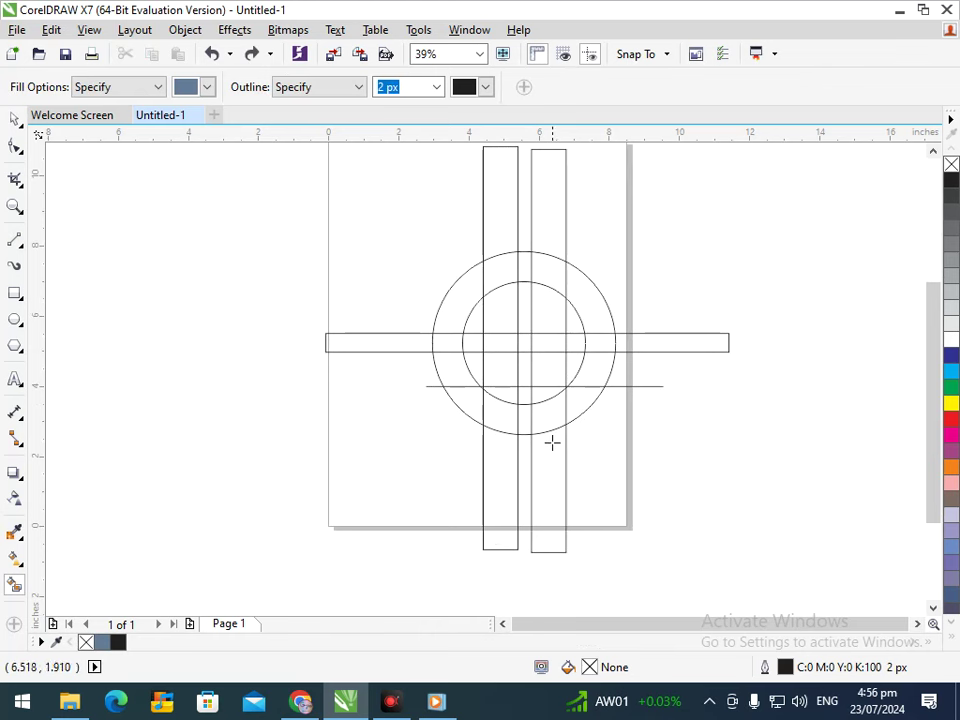
left_click(553, 418)
left_click(551, 370)
left_click(551, 345)
left_click(548, 321)
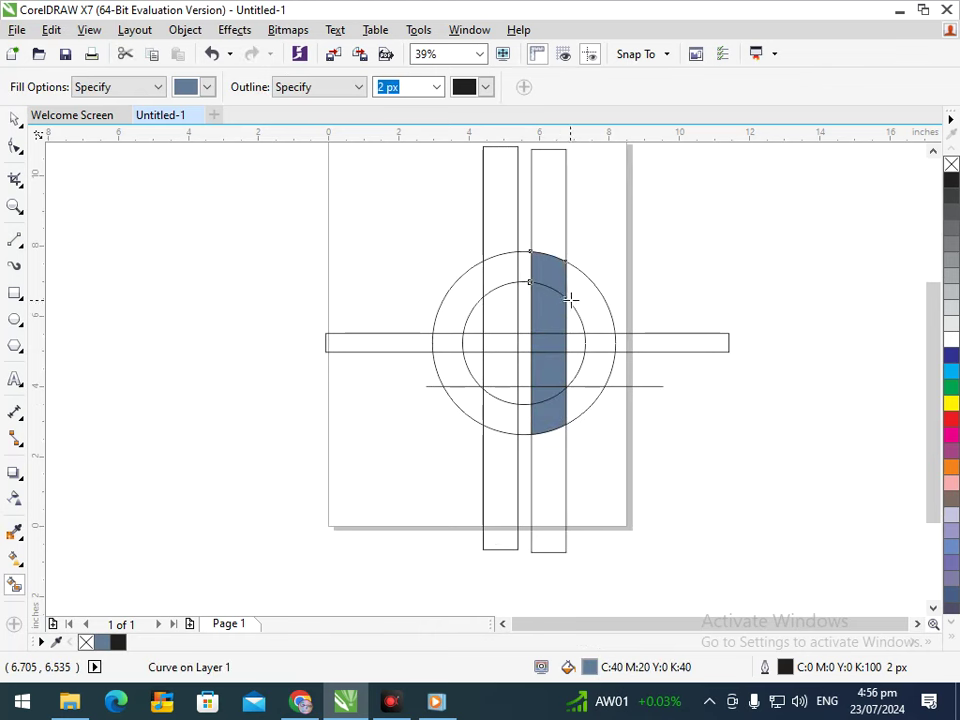
left_click(605, 317)
key("ctrl+z")
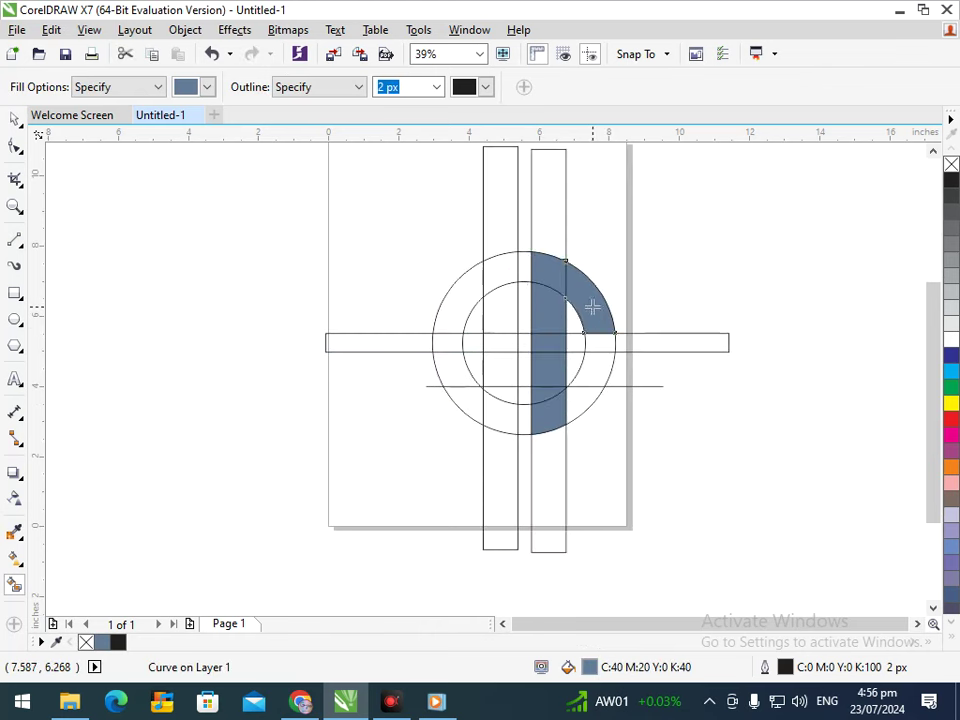
left_click(574, 344)
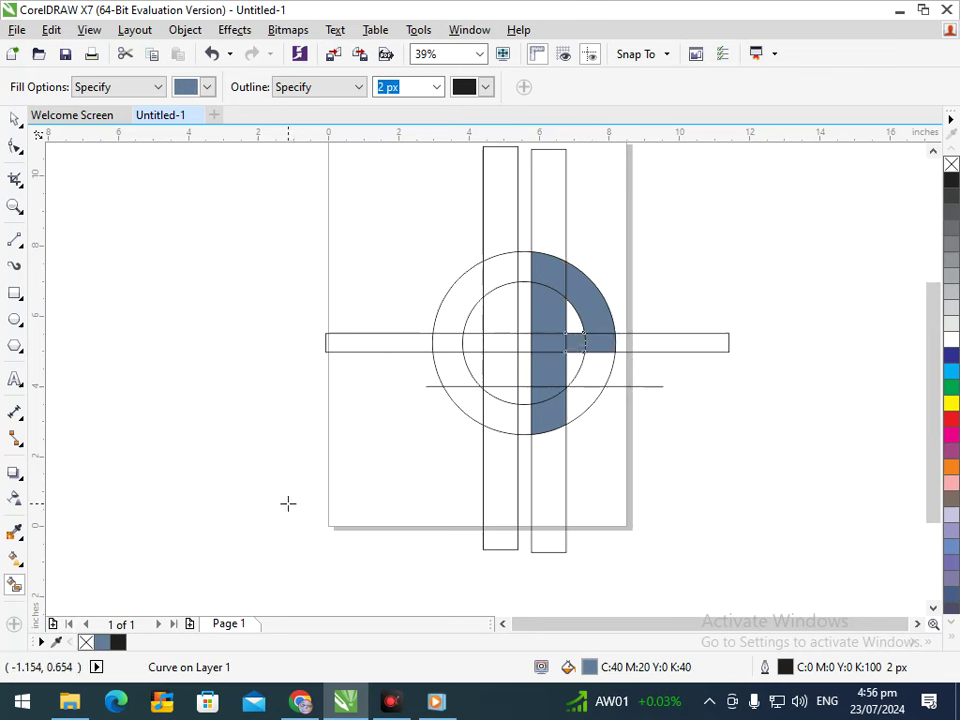
Smart-fill the regions forming the letter A in the left half of the circles with the same blue-grey
left_click(497, 347)
left_click(493, 285)
left_click(459, 309)
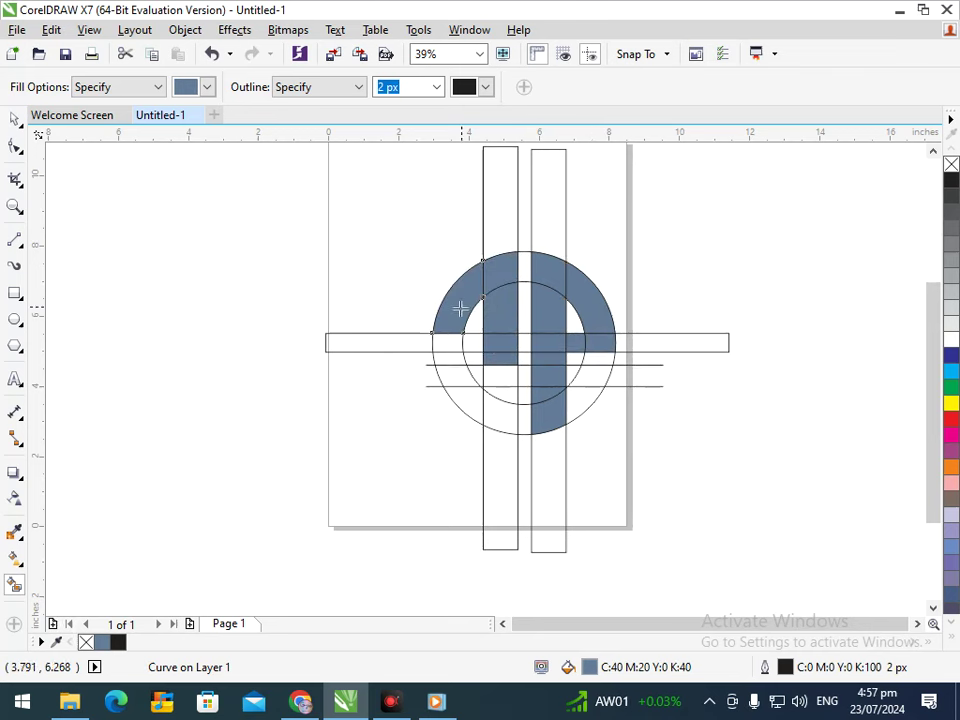
left_click(453, 347)
left_click(455, 378)
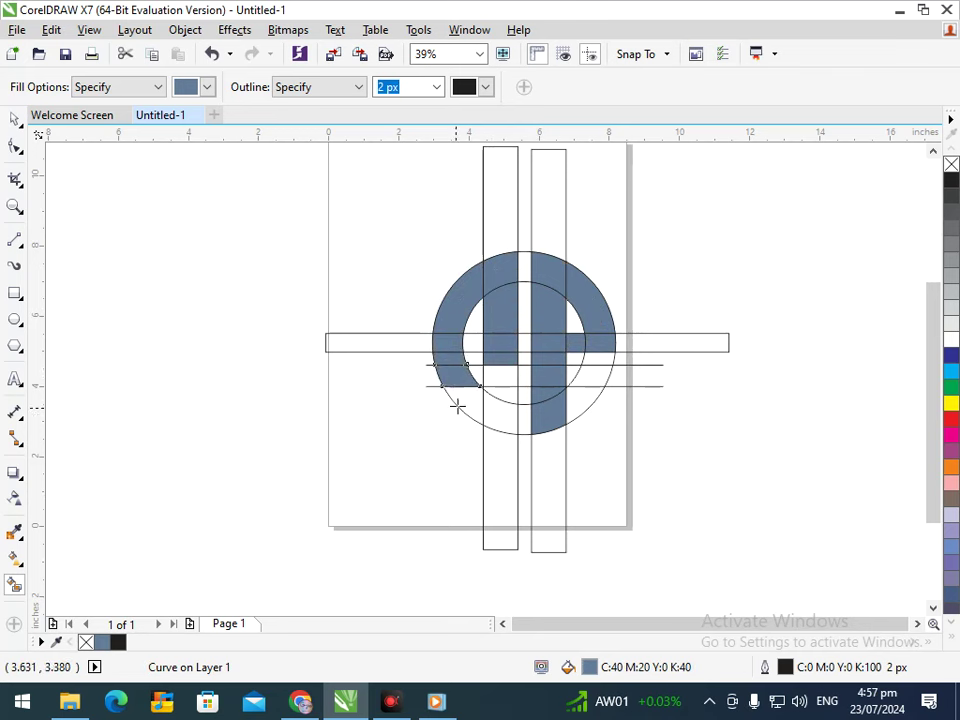
left_click(462, 401)
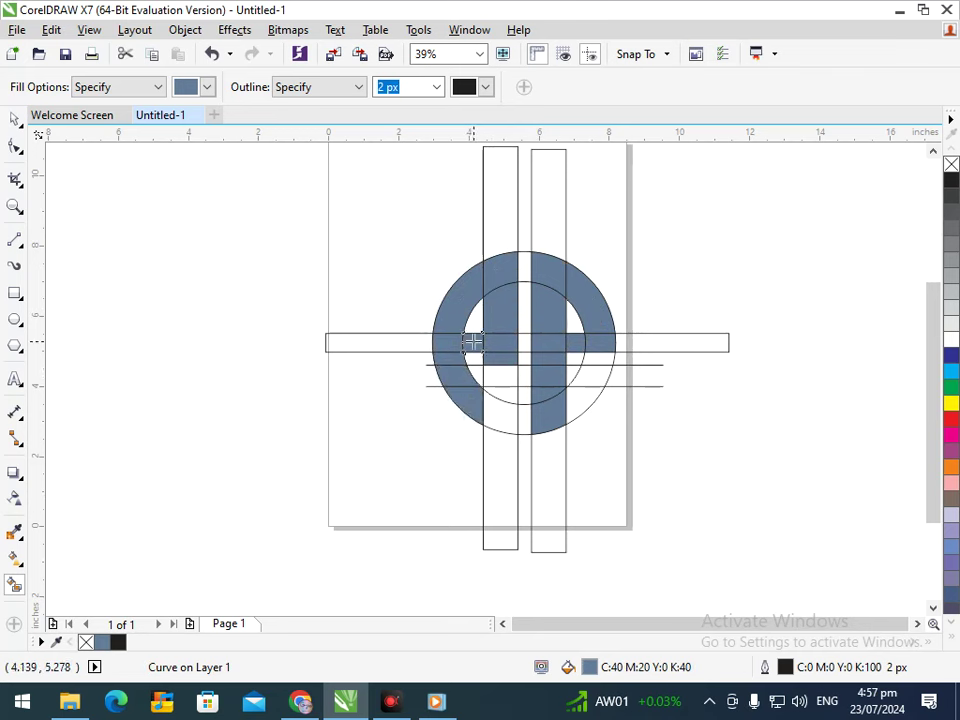
Delete the horizontal strip and the lower horizontal construction line
left_click(13, 119)
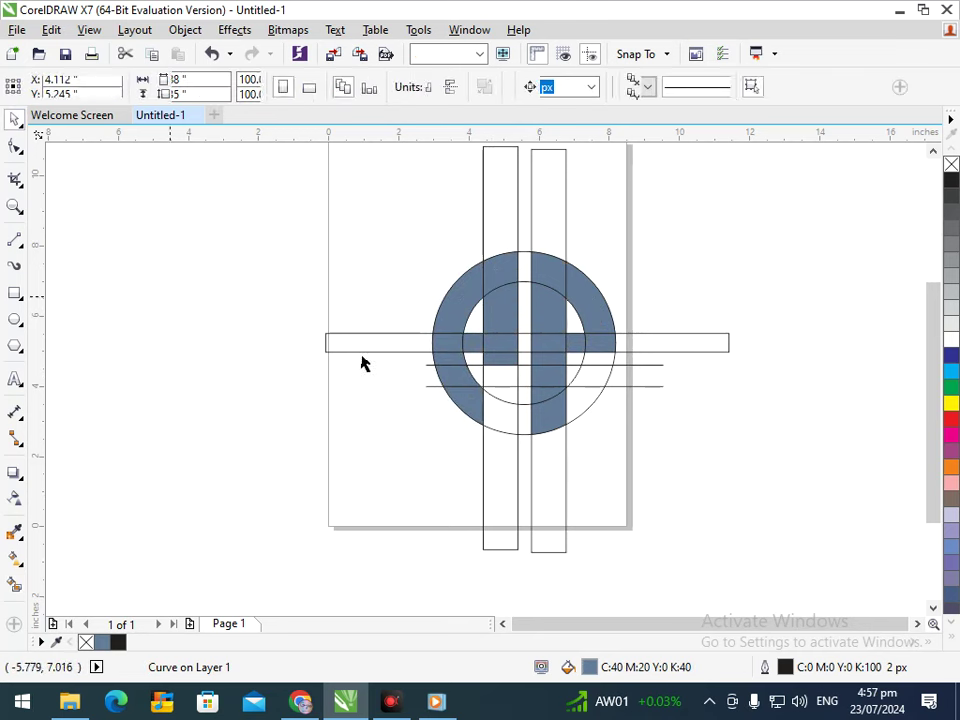
left_click_drag(359, 350, 261, 369)
key("Delete")
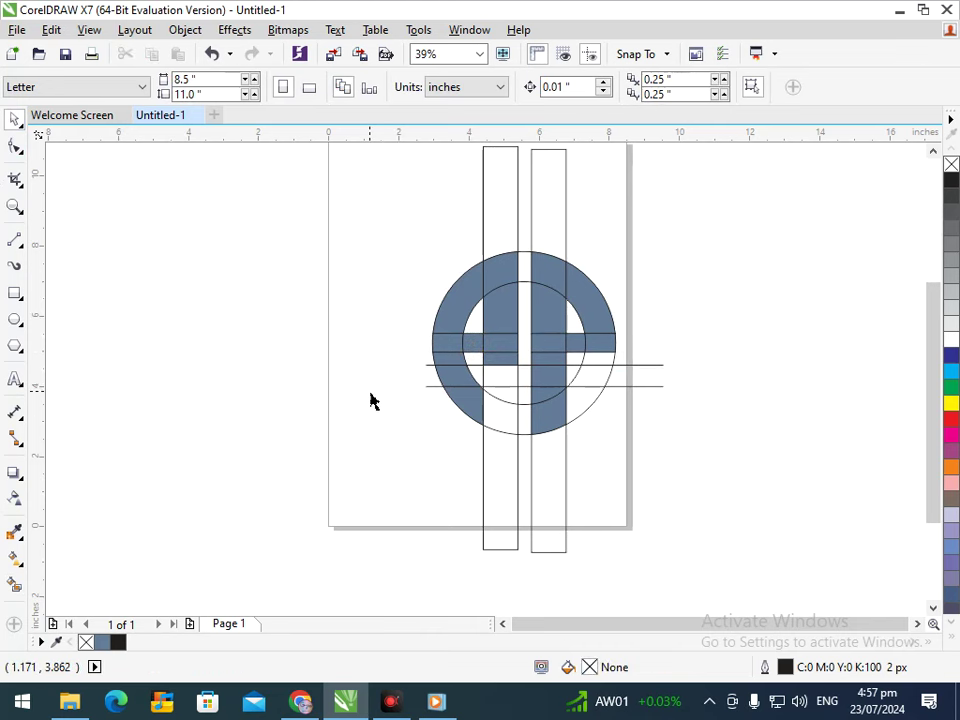
left_click_drag(447, 387, 330, 398)
key("Delete")
Delete the left vertical strip and both construction circles
left_click_drag(484, 481, 425, 485)
key("Delete")
left_click(507, 432)
key("Delete")
left_click(511, 402)
key("Delete")
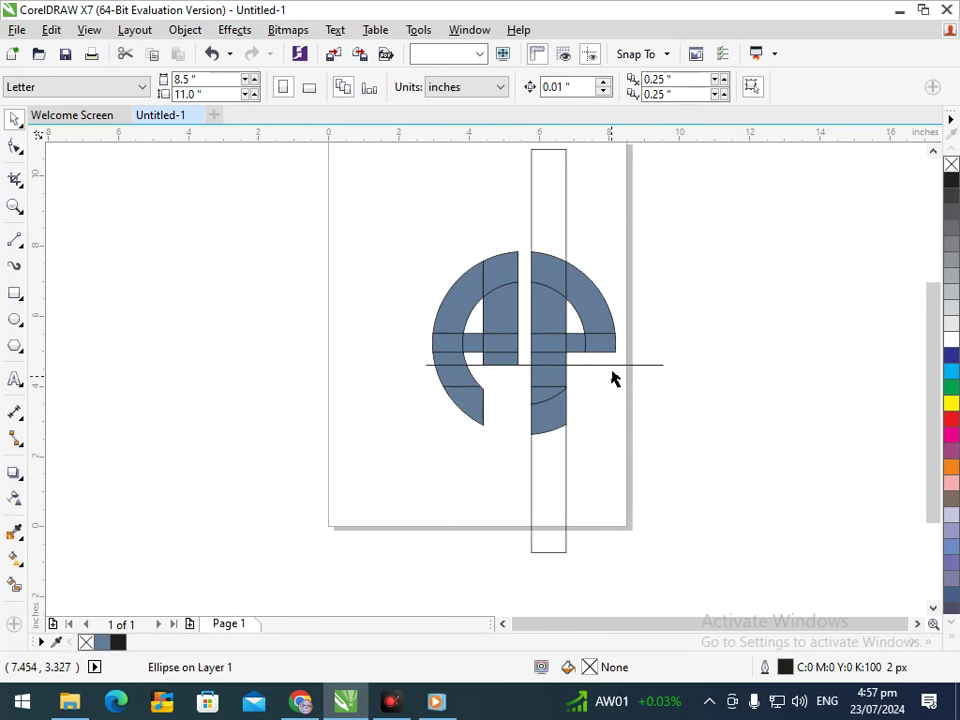
Delete the remaining horizontal line and the right vertical strip
left_click(610, 366)
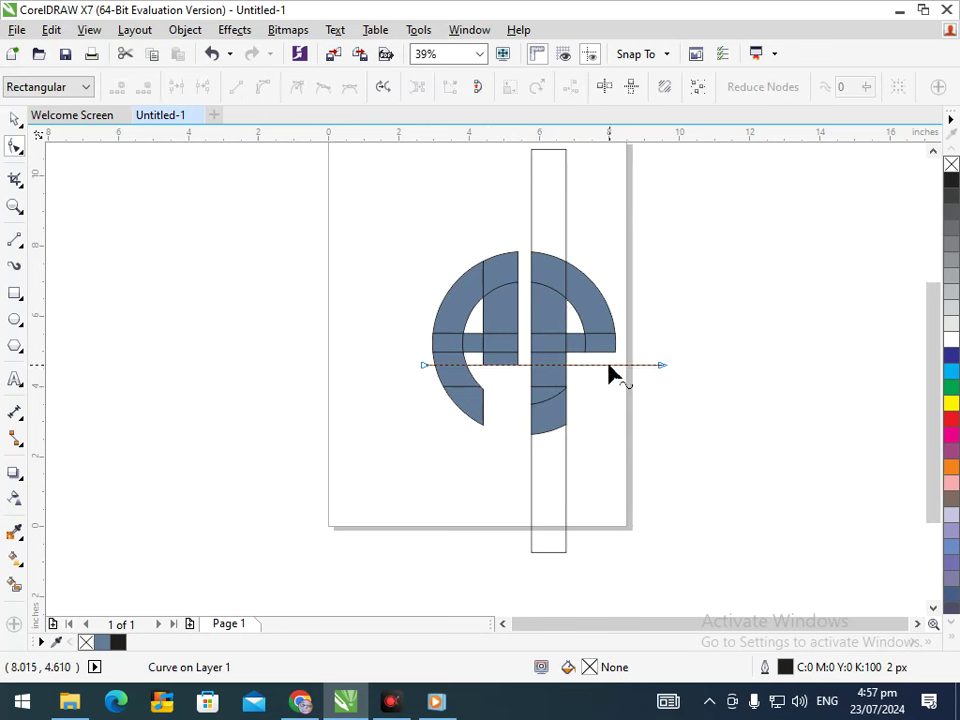
key("Delete")
left_click(542, 456)
key("Delete")
Recolour the fill and outline of all pieces of both letters orange (C:0 M:60 Y:100 K:0)
left_click_drag(421, 264, 521, 476)
left_click(951, 465)
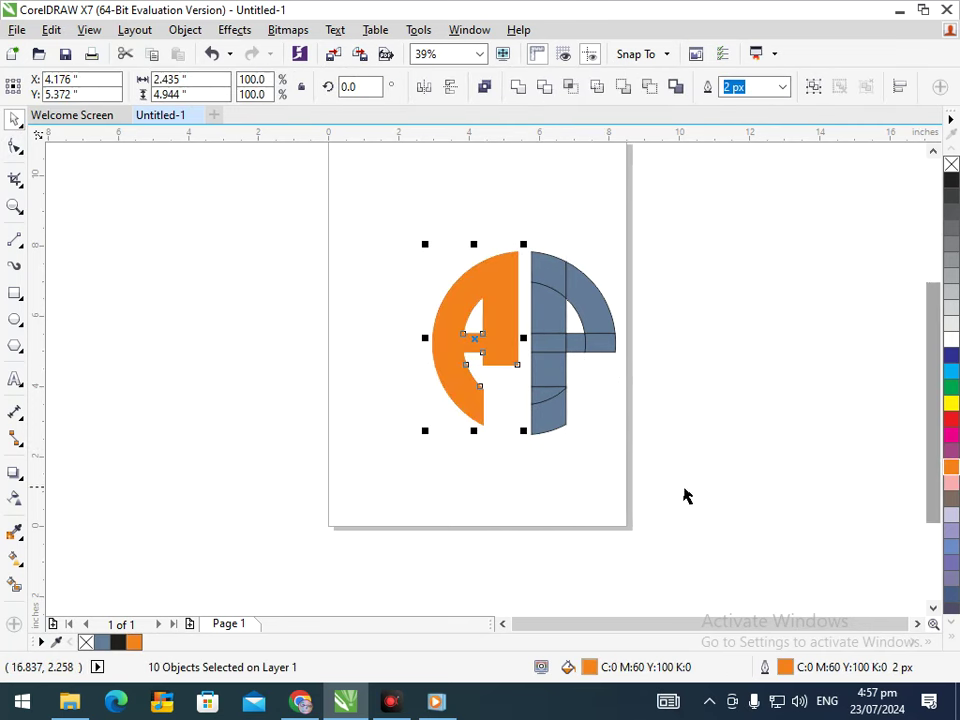
left_click(358, 240)
left_click_drag(358, 240, 746, 555)
left_click(951, 465)
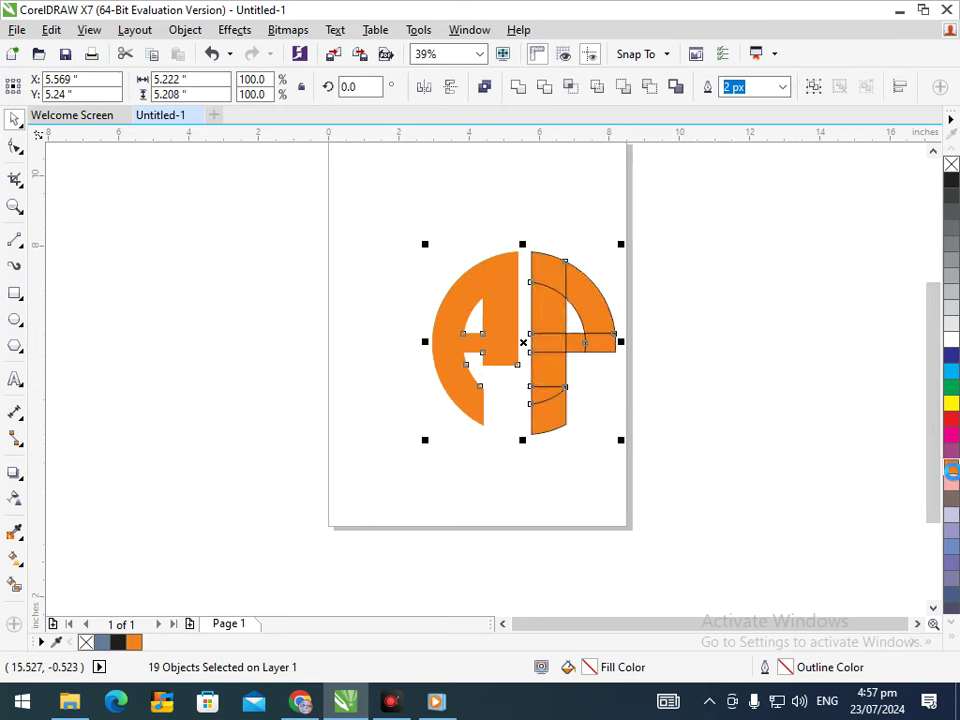
left_click(692, 467)
Enlarge the whole logo about its centre to about 18.3 inches wide and group its pieces
scroll(523, 350, "down", 2)
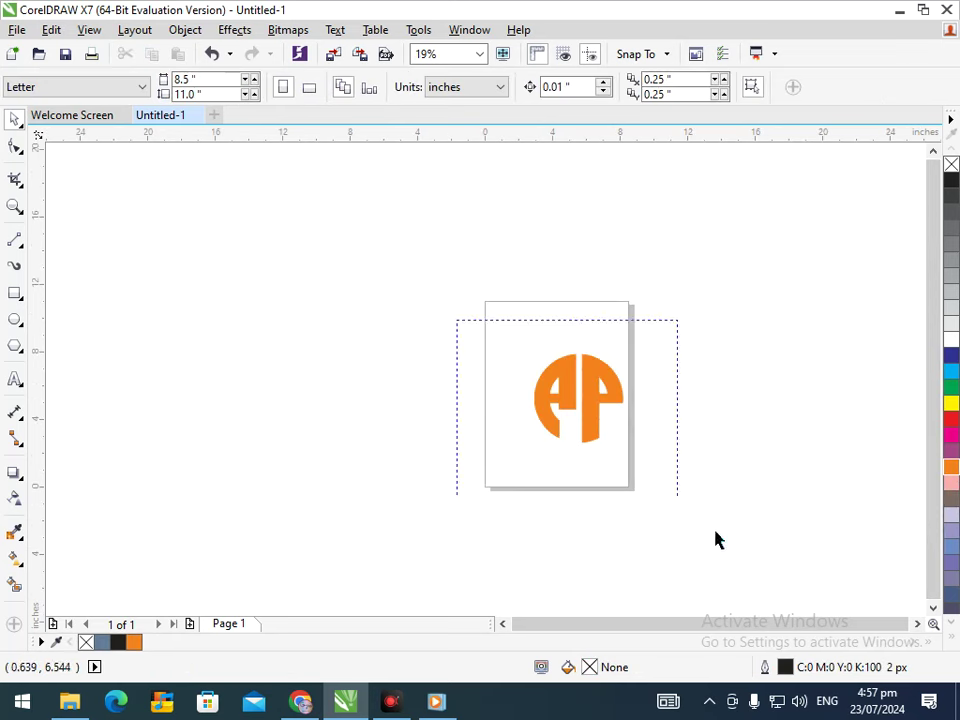
left_click_drag(457, 320, 710, 520)
left_click_drag(529, 449, 418, 566)
key("ctrl+g")
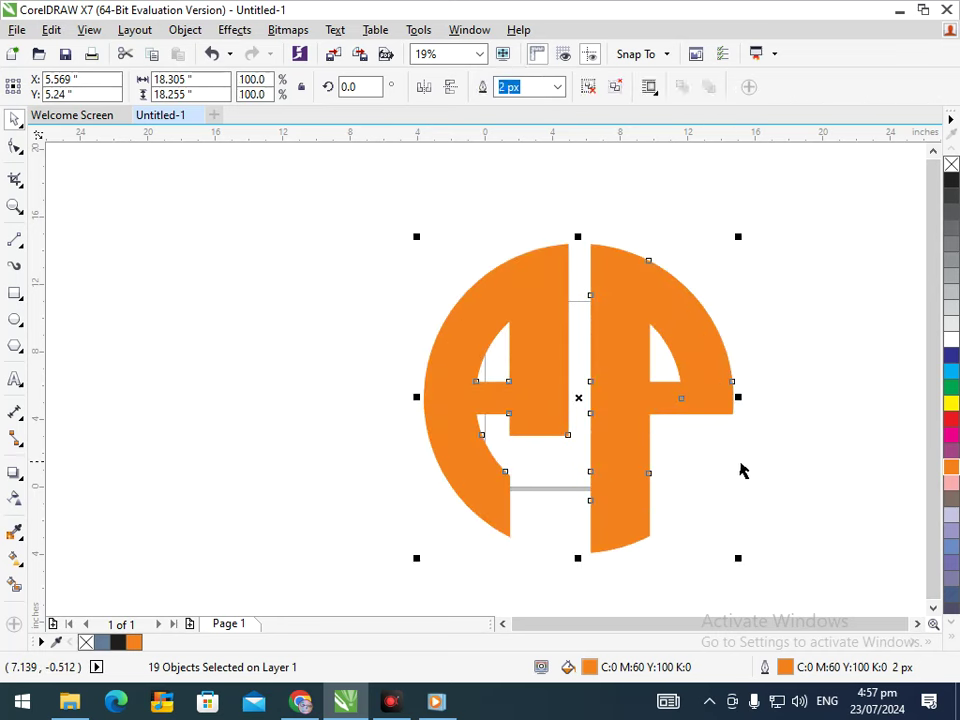
Move the grouped logo off the page into the empty area to its upper left
left_click(738, 471)
left_click_drag(641, 455, 235, 390)
left_click(407, 415)
key("F3")
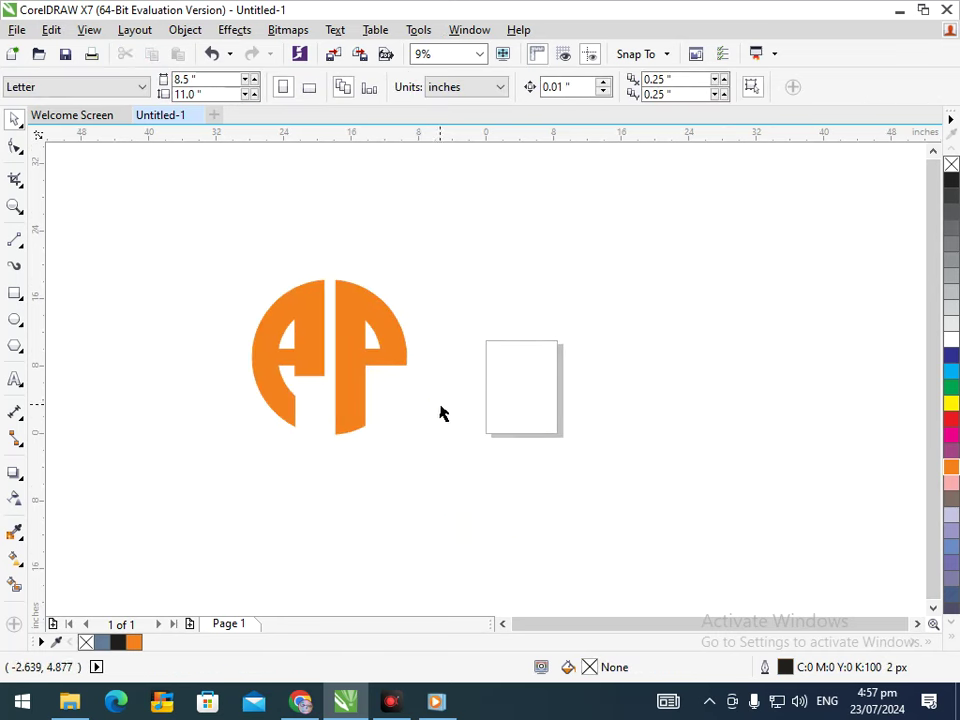
left_click_drag(361, 368, 180, 287)
key("Escape")
key("F2")
left_click_drag(83, 182, 282, 377)
Adjust the size of the logo group to about 17.9 inches wide
left_click_drag(527, 512, 523, 515)
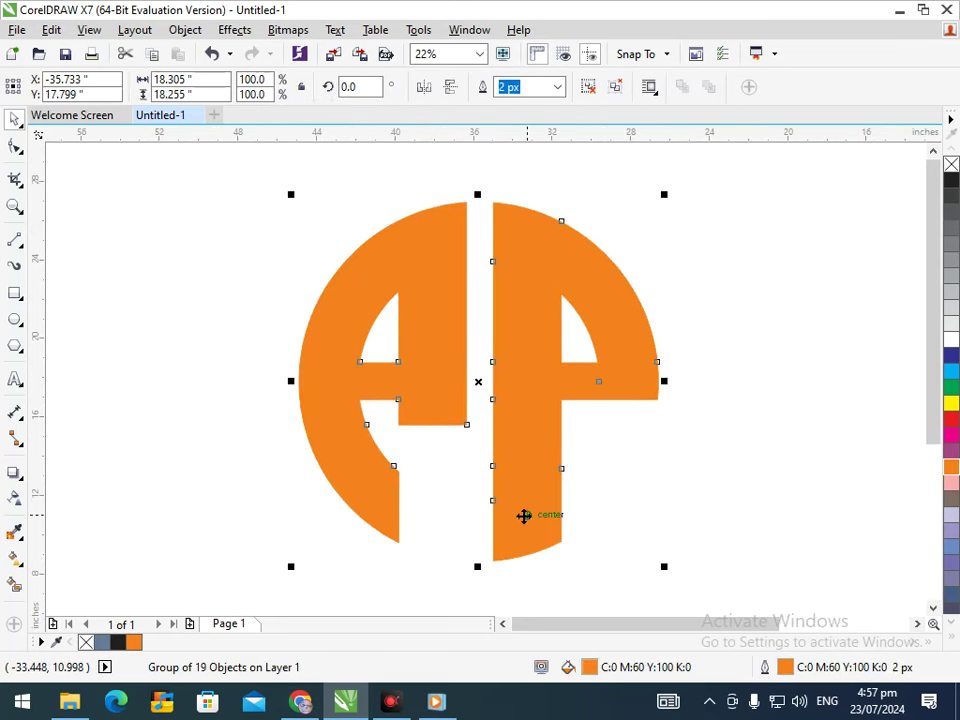
left_click_drag(291, 569, 278, 579)
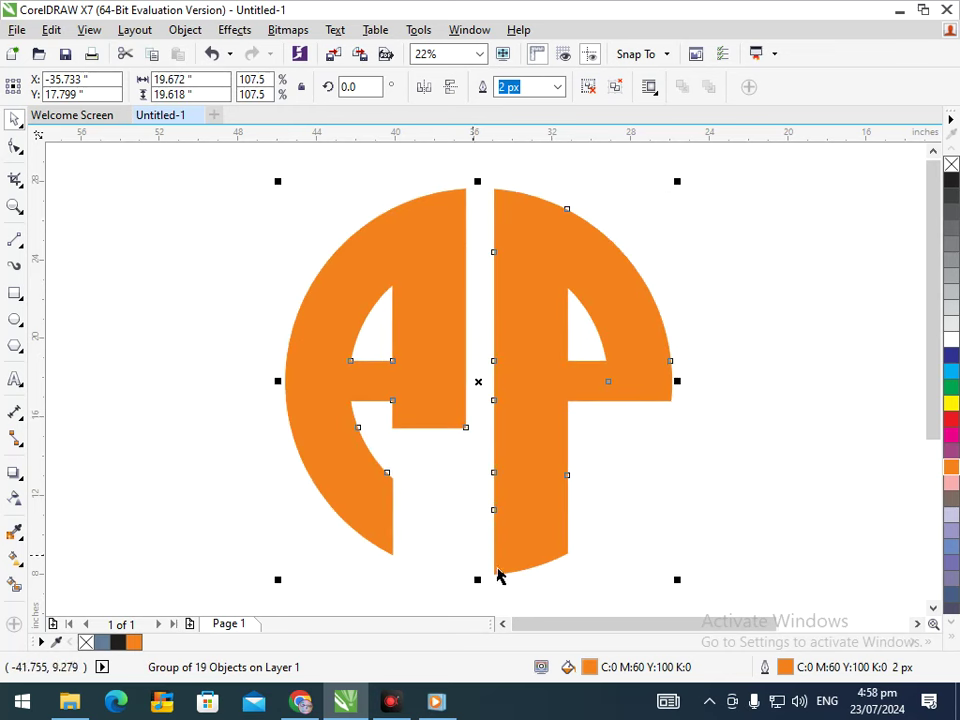
left_click(659, 512)
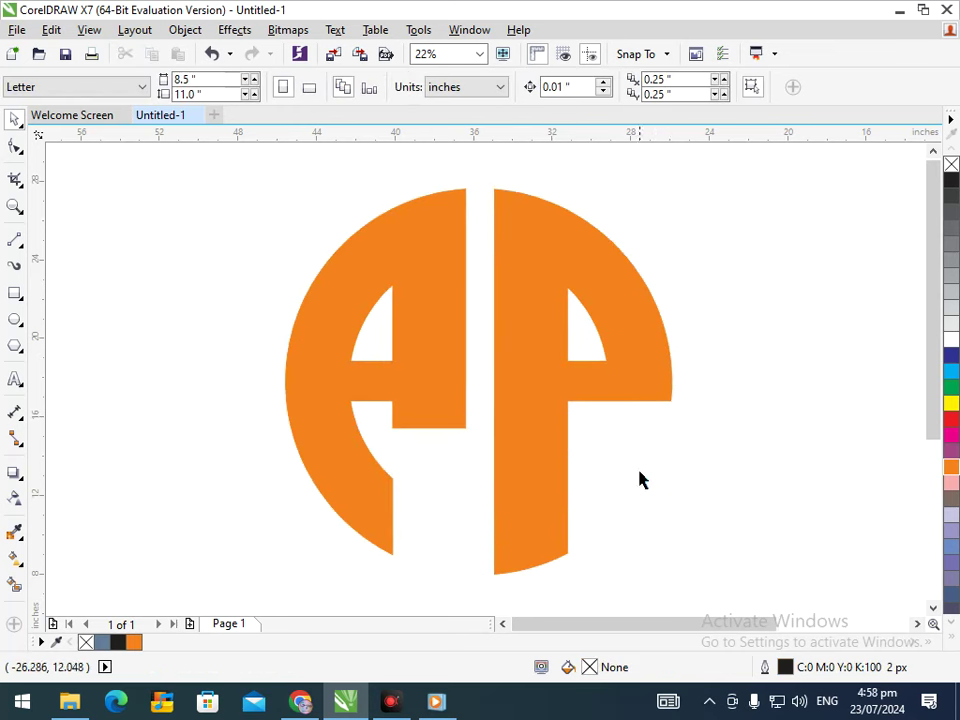
left_click_drag(564, 418, 580, 418)
left_click_drag(295, 581, 318, 584)
left_click(240, 545)
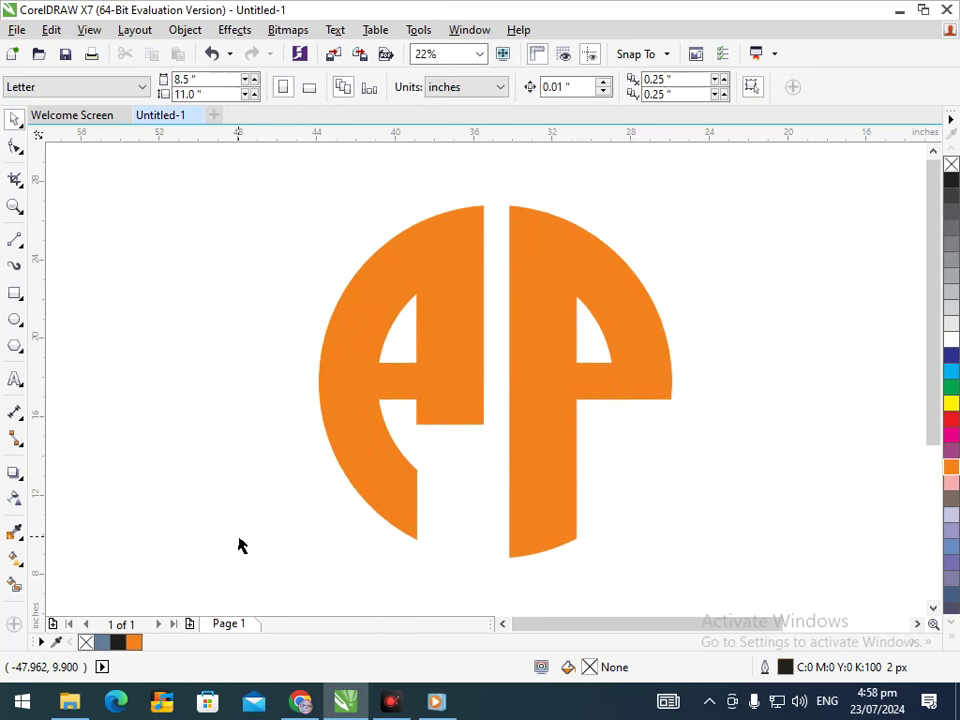
Try to apply a contour with an offset of about 3.3 inches to the logo group
left_click(341, 465)
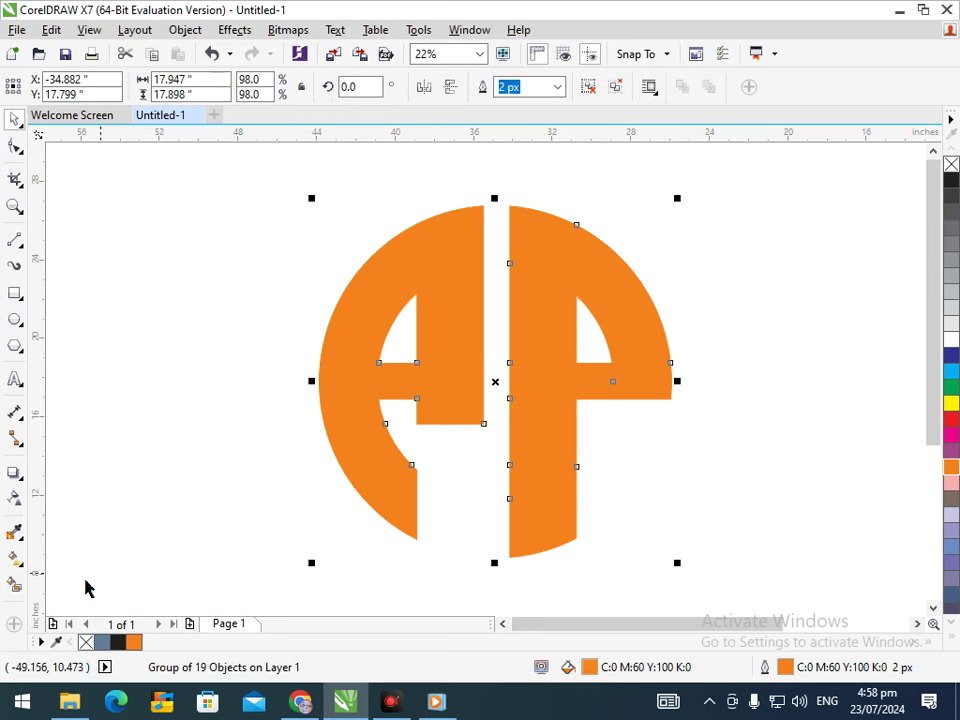
left_click(24, 482)
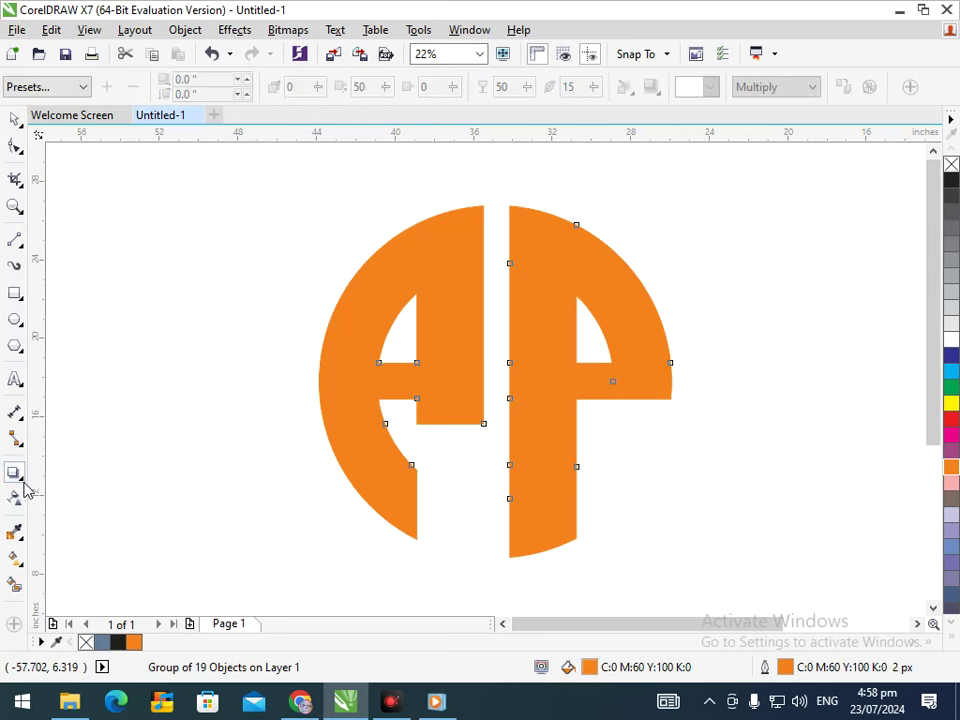
left_click(82, 492)
left_click_drag(414, 476, 386, 561)
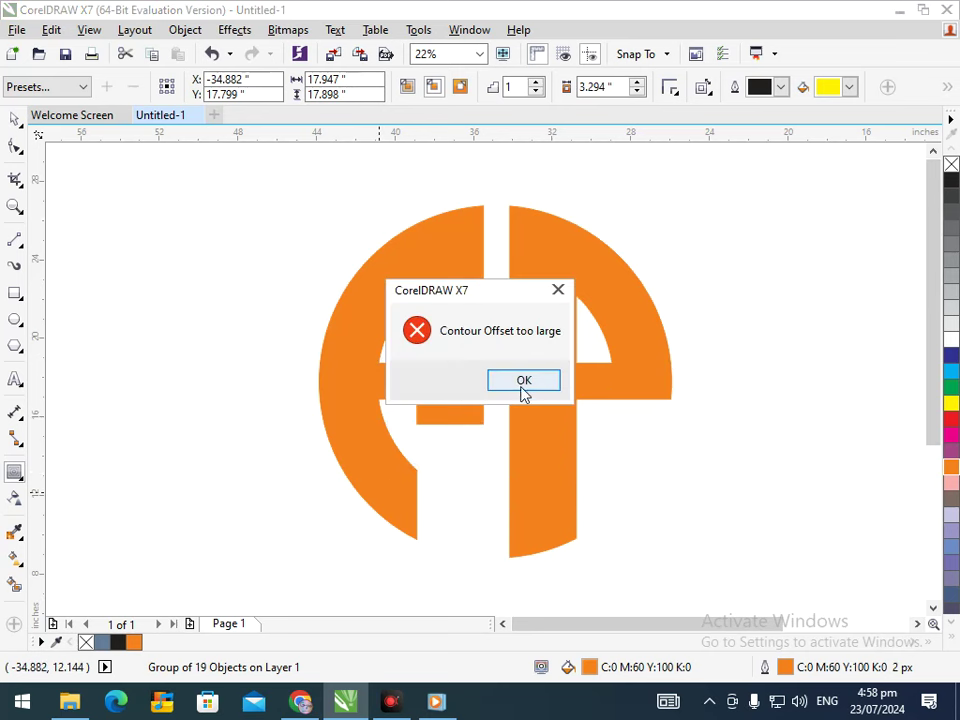
left_click(521, 384)
Undo the last drag edit and ungroup the logo into its separate pieces
left_click(14, 120)
left_click(15, 147)
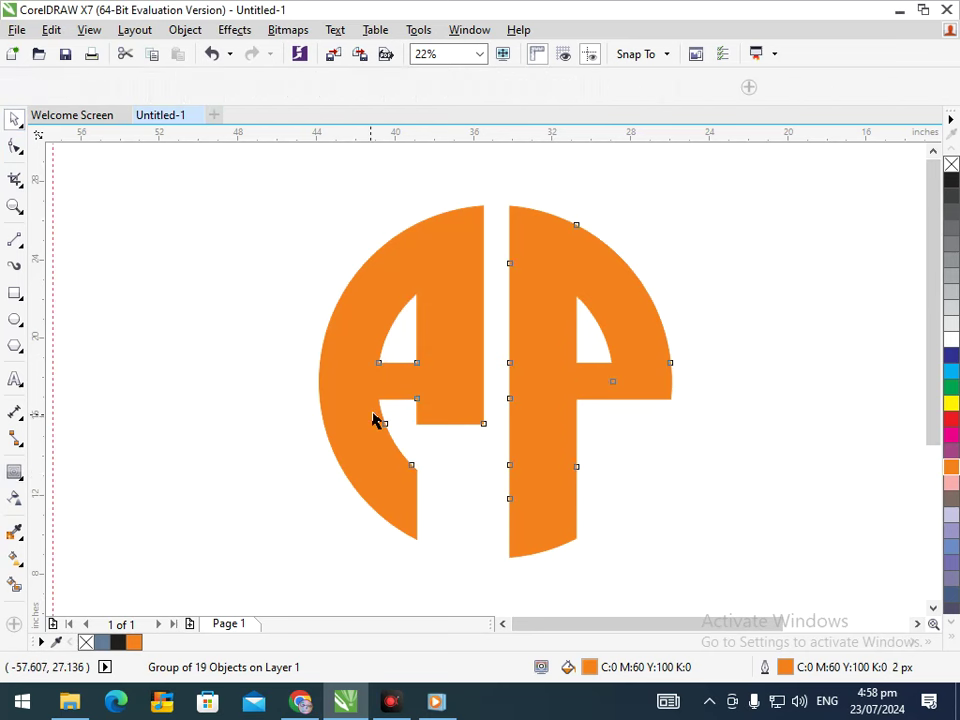
left_click_drag(372, 414, 304, 421)
key("ctrl+z")
left_click(638, 91)
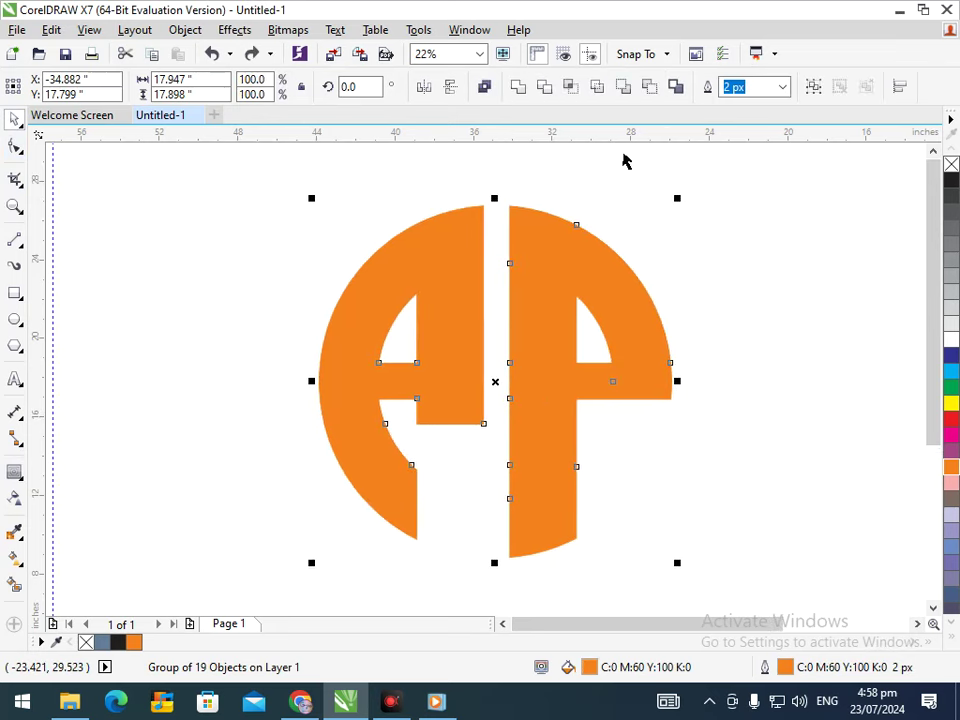
Ungroup the logo and delete the leftover pieces in the gap between the A and the P
key("ctrl+u")
left_click_drag(430, 384, 262, 395)
key("ctrl+z")
left_click_drag(548, 133, 514, 531)
key("Delete")
Weld the pieces of the A into one shape and the pieces of the P into another
left_click_drag(291, 154, 495, 594)
left_click(517, 84)
left_click_drag(499, 185, 676, 598)
left_click(517, 87)
left_click(496, 290)
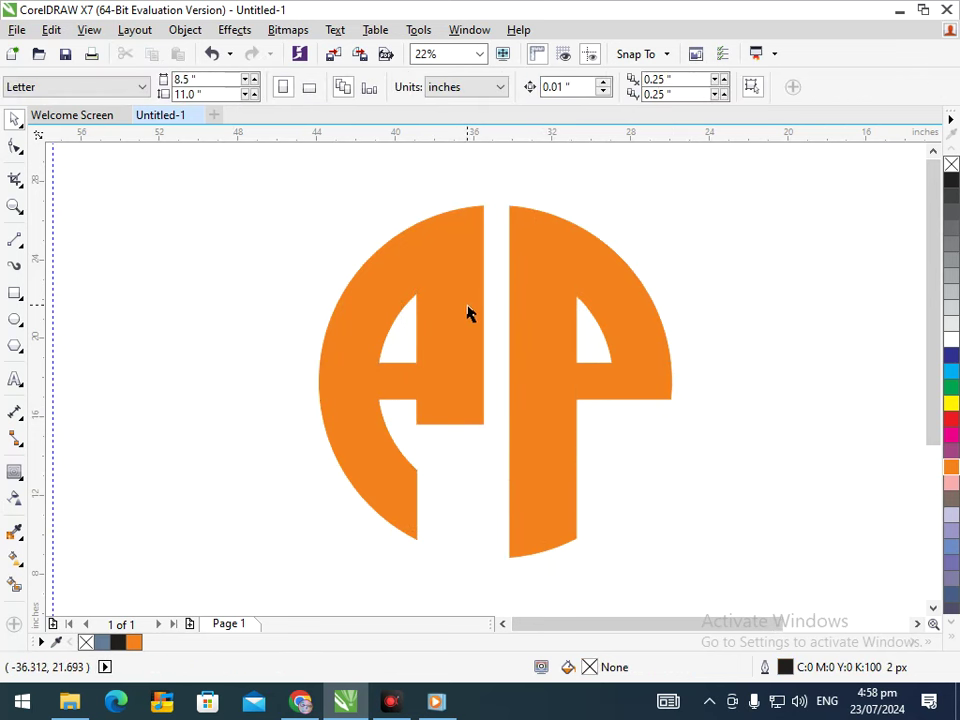
Apply a yellow inward contour with an offset of about 1.05 inches to the A and fill the letter black
left_click(467, 315)
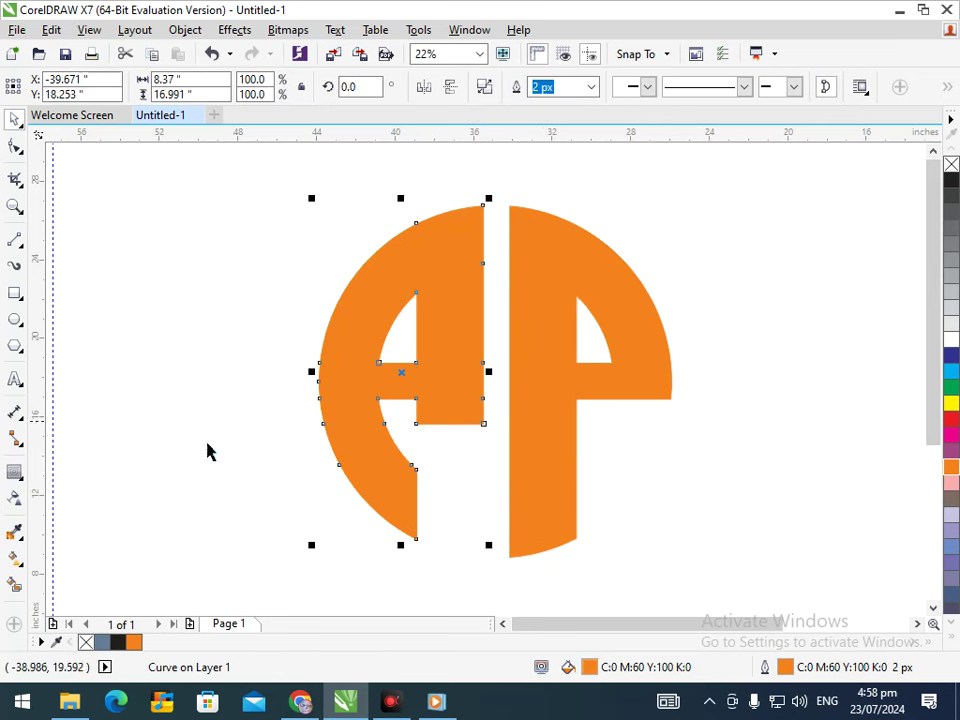
left_click(15, 469)
mouse_move(414, 540)
left_mouse_down()
mouse_move(403, 514)
mouse_move(401, 531)
left_mouse_up()
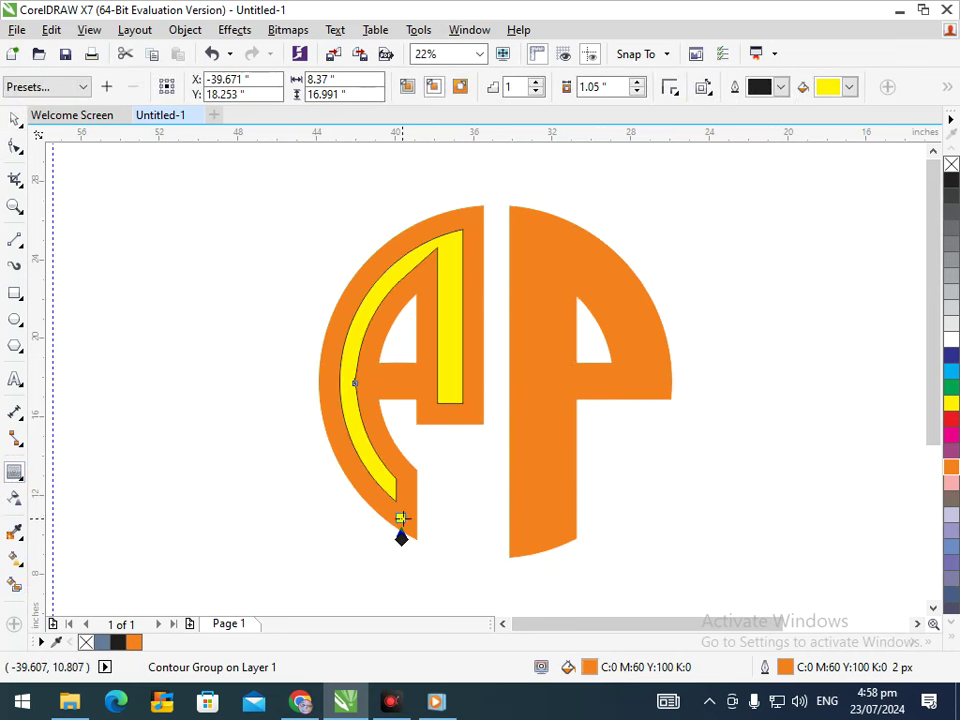
left_click(952, 181)
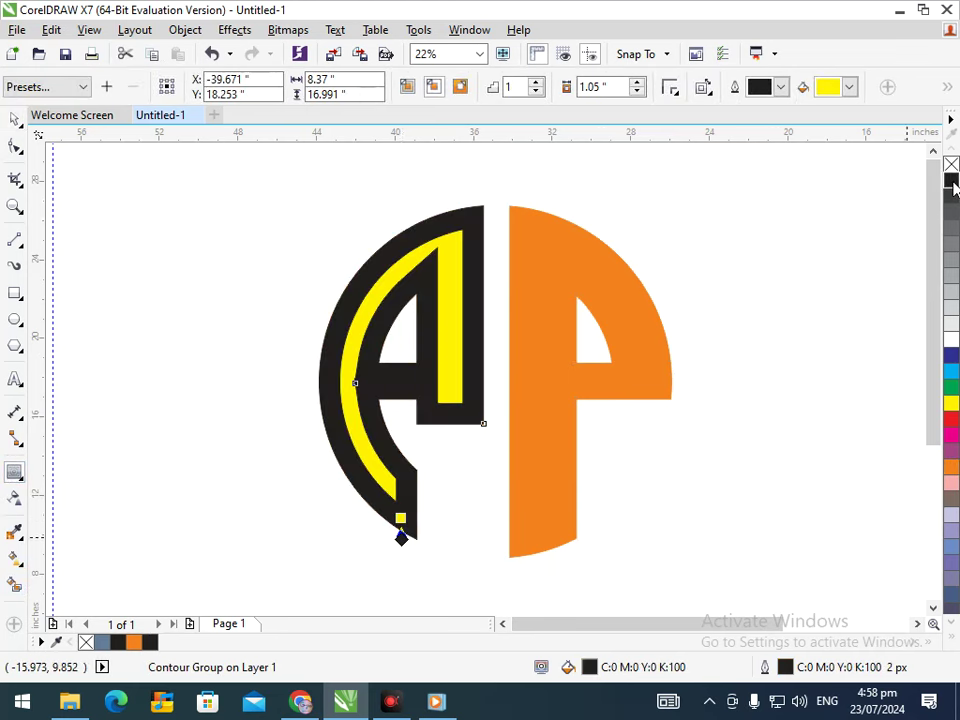
Give the P a yellow inward contour with an offset of about 0.51 inches and a black fill and outline
left_click(537, 537)
mouse_move(511, 565)
left_mouse_down()
mouse_move(519, 541)
mouse_move(516, 574)
mouse_move(506, 549)
left_mouse_up()
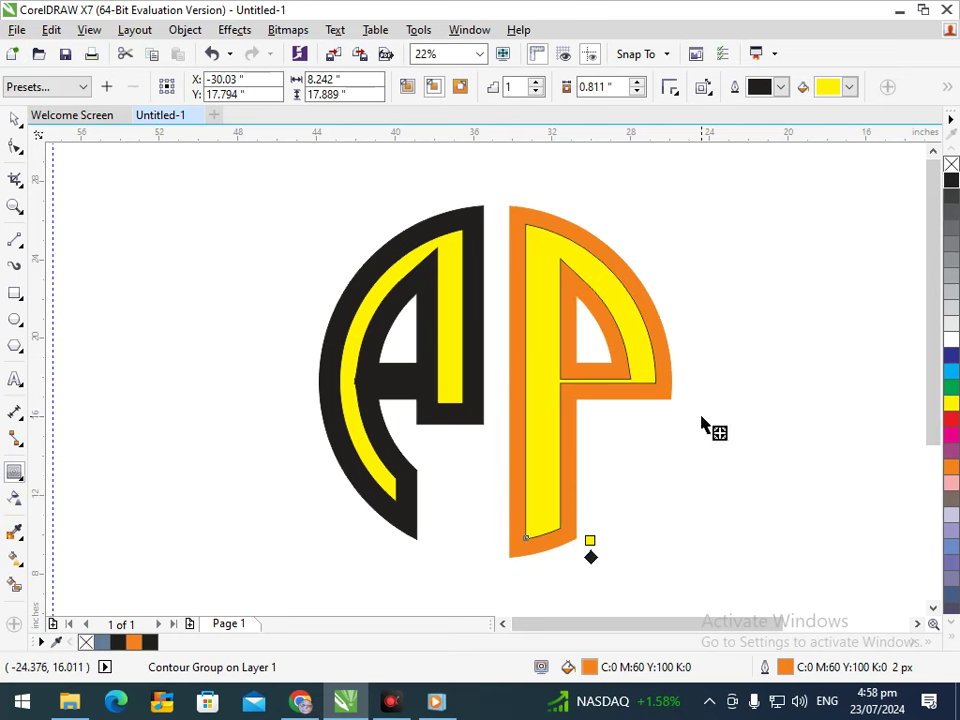
right_click(951, 180)
left_click(951, 180)
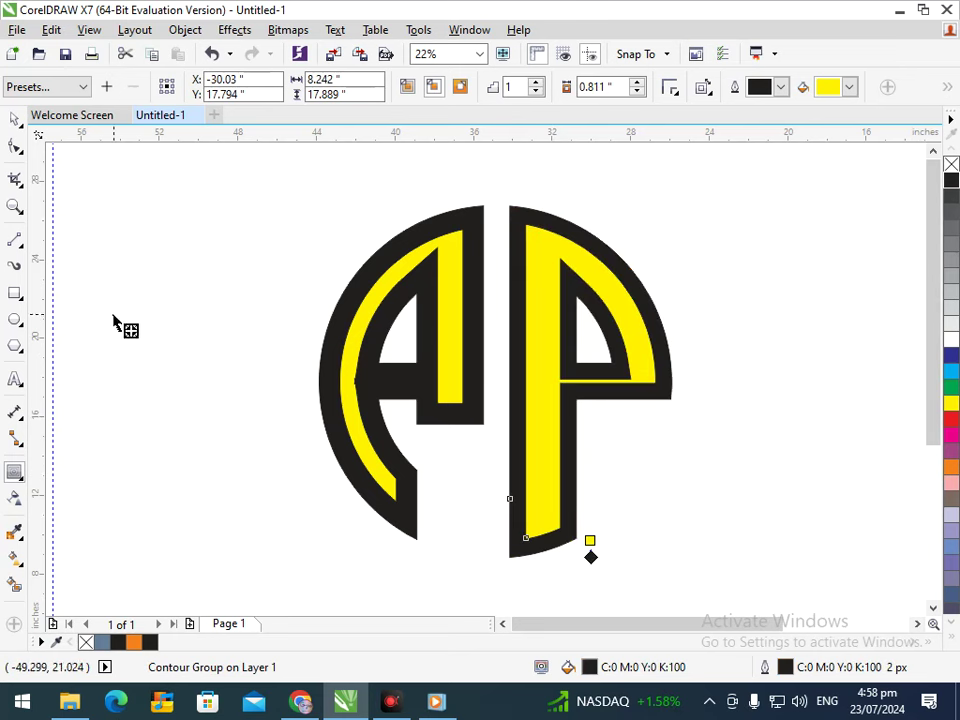
left_click_drag(525, 537, 517, 555)
left_click_drag(515, 381, 527, 431)
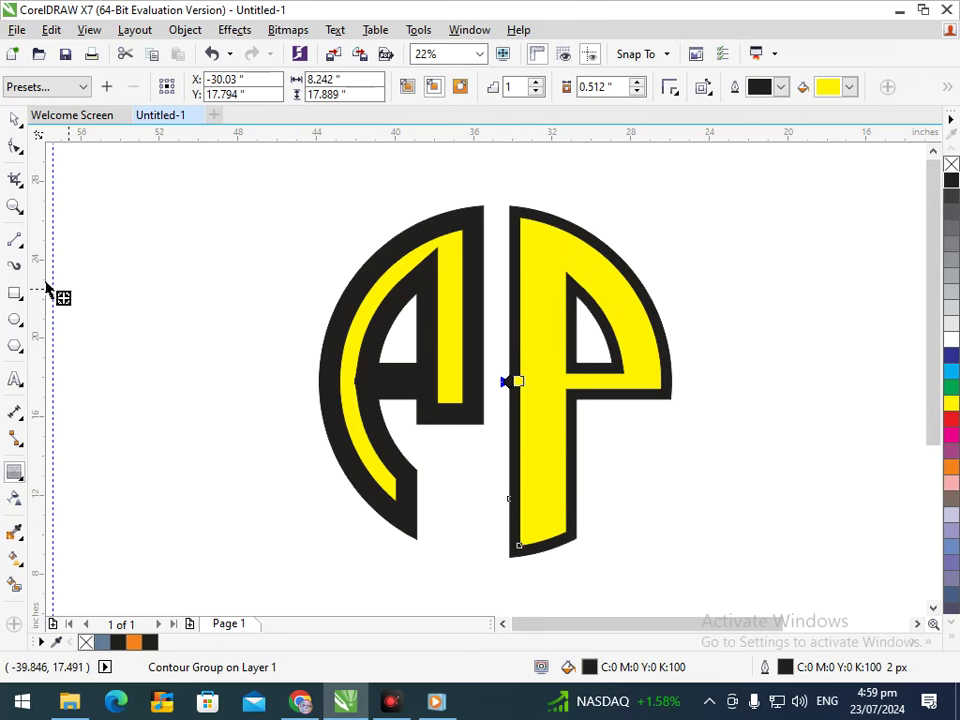
Try to reduce the contour offset of the A interactively from its outer edge
left_click(418, 468)
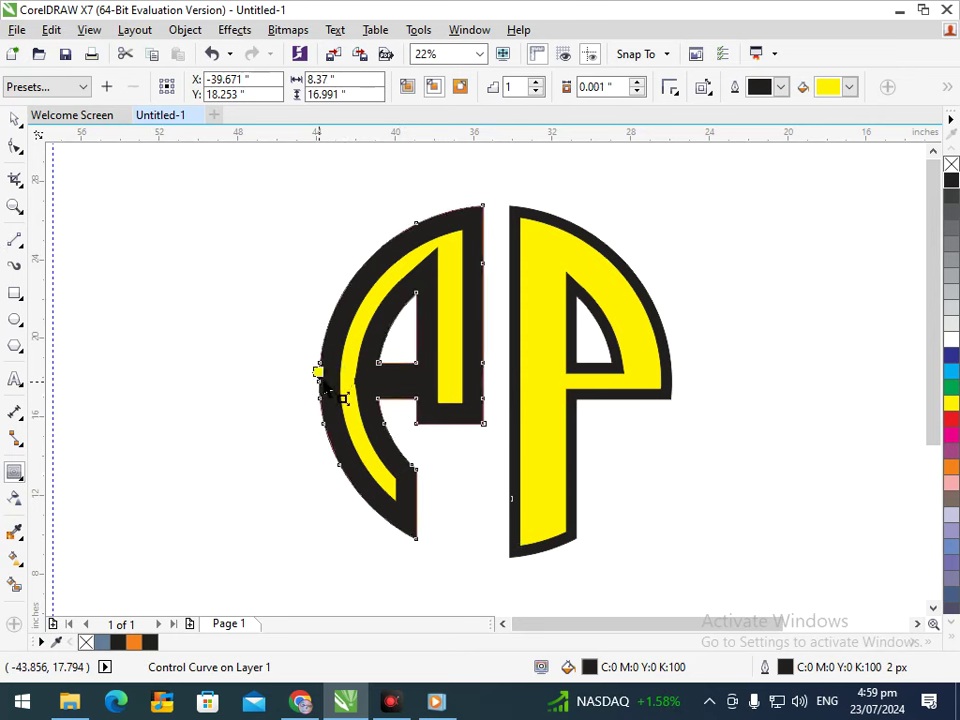
left_click_drag(334, 373, 358, 390)
left_click(524, 381)
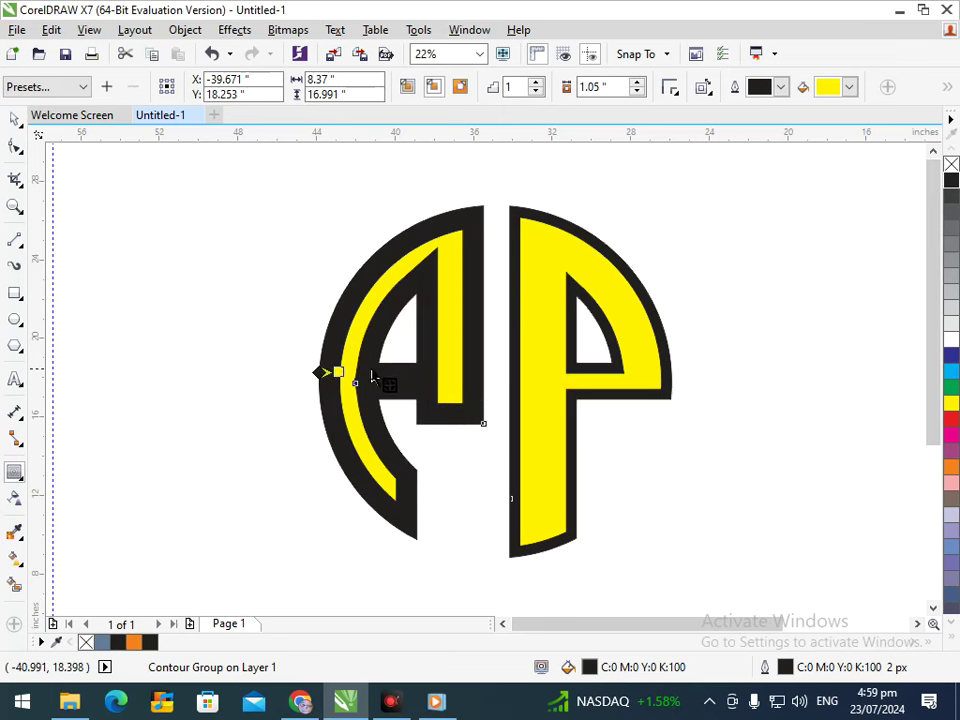
mouse_move(332, 371)
left_mouse_down()
mouse_move(347, 388)
mouse_move(340, 395)
mouse_move(323, 372)
left_mouse_up()
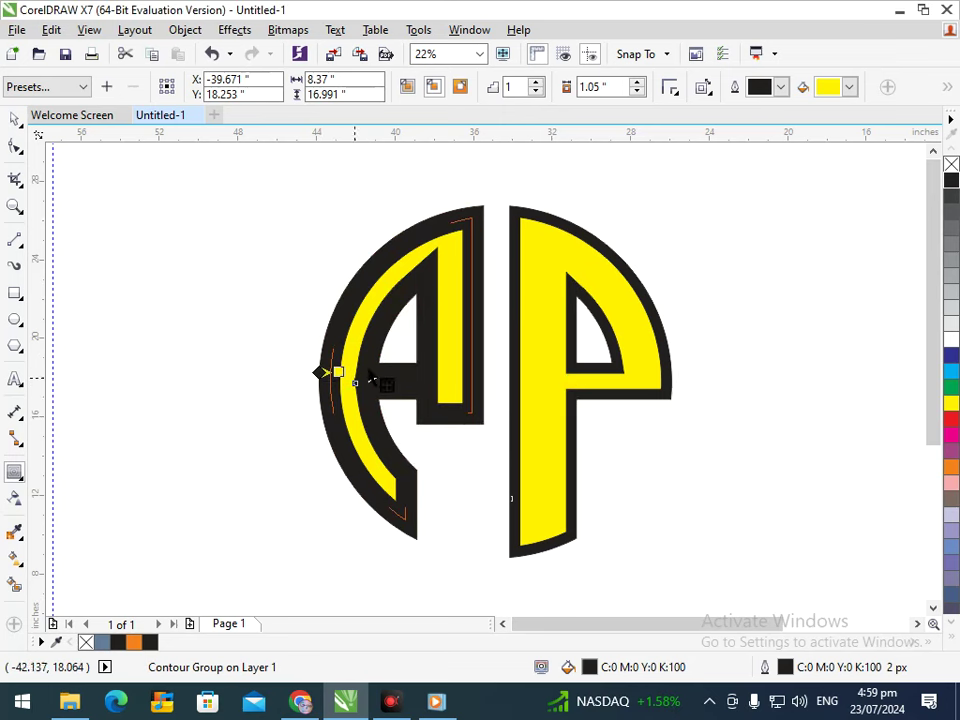
Reduce the contour offset of the A to 0.7 inches
left_click(638, 92)
left_click(638, 92)
left_click(638, 92)
left_click(638, 92)
left_click(638, 92)
left_click(638, 92)
left_click(638, 92)
left_click(638, 92)
left_click(640, 92)
left_click(640, 92)
left_click(640, 92)
left_click(640, 92)
left_click(640, 92)
left_click(640, 92)
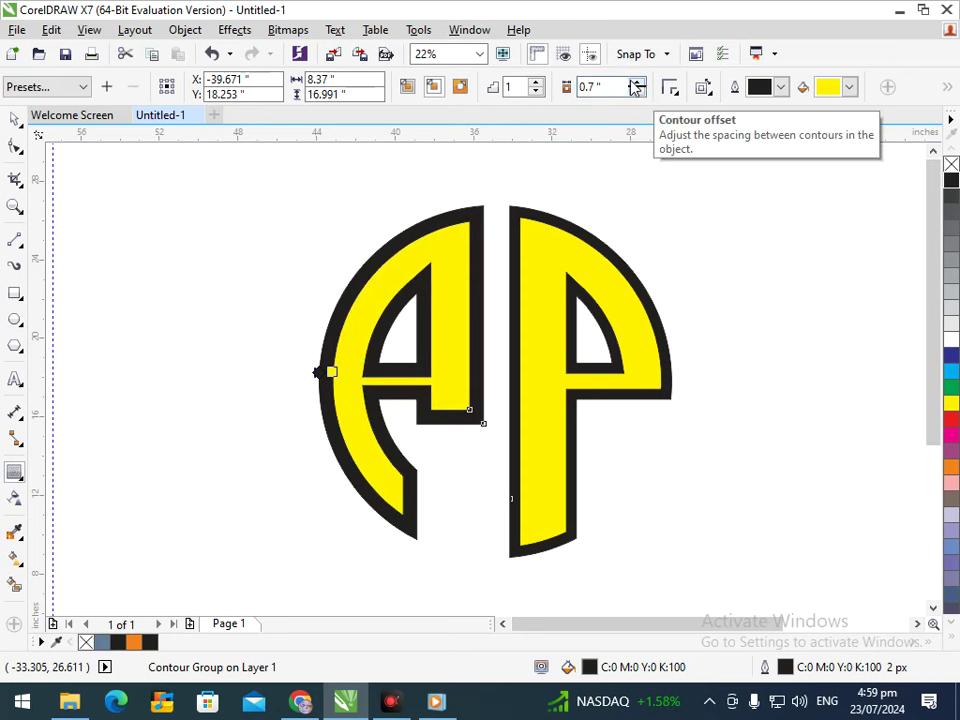
Increase the contour offset of the A to 0.93 inches
left_click(636, 84)
left_click(636, 84)
left_click(636, 84)
left_click(636, 84)
left_click(636, 84)
left_click(636, 84)
left_click(636, 84)
left_click(636, 84)
left_click(636, 84)
left_click(636, 84)
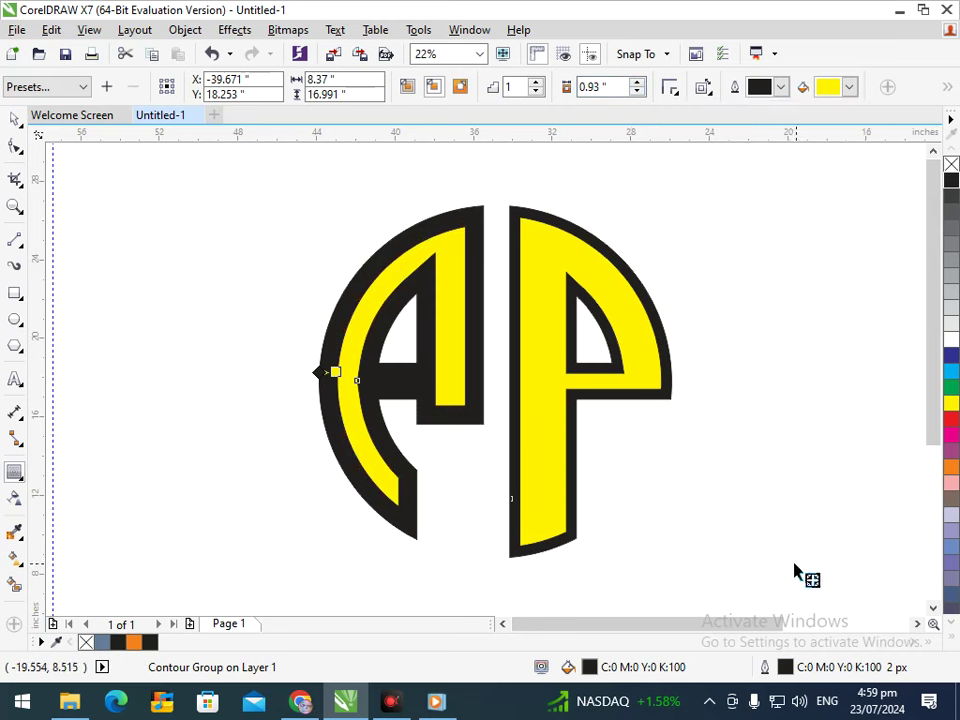